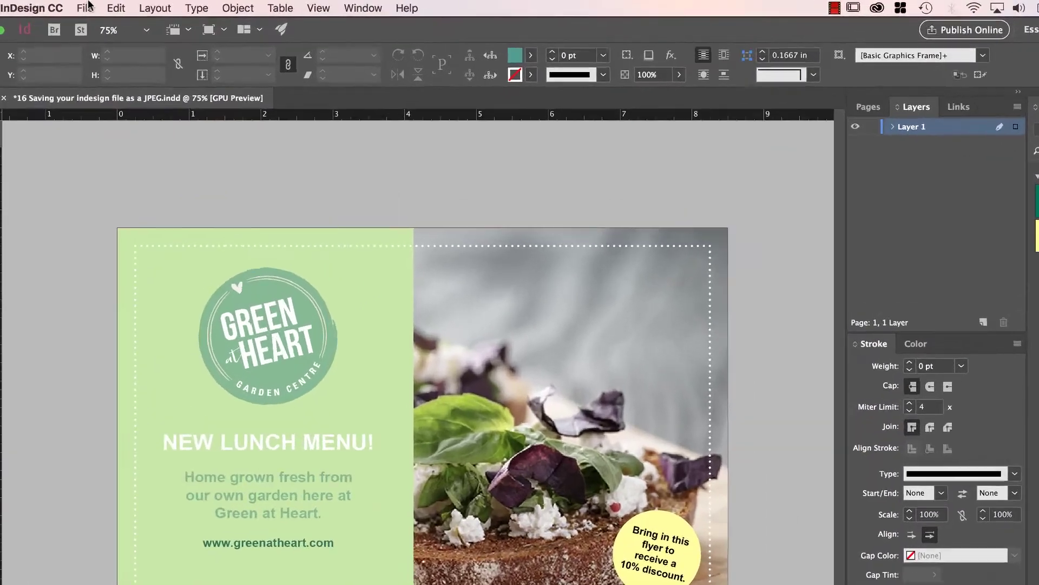
Start exporting the flyer document and set the export format to JPEG
left_click(146, 5)
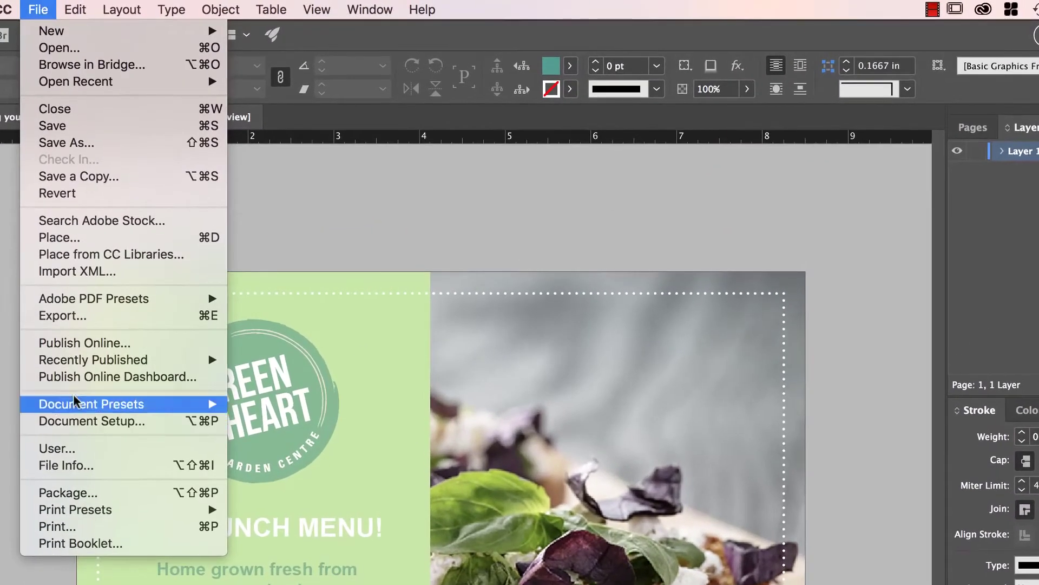
left_click(78, 316)
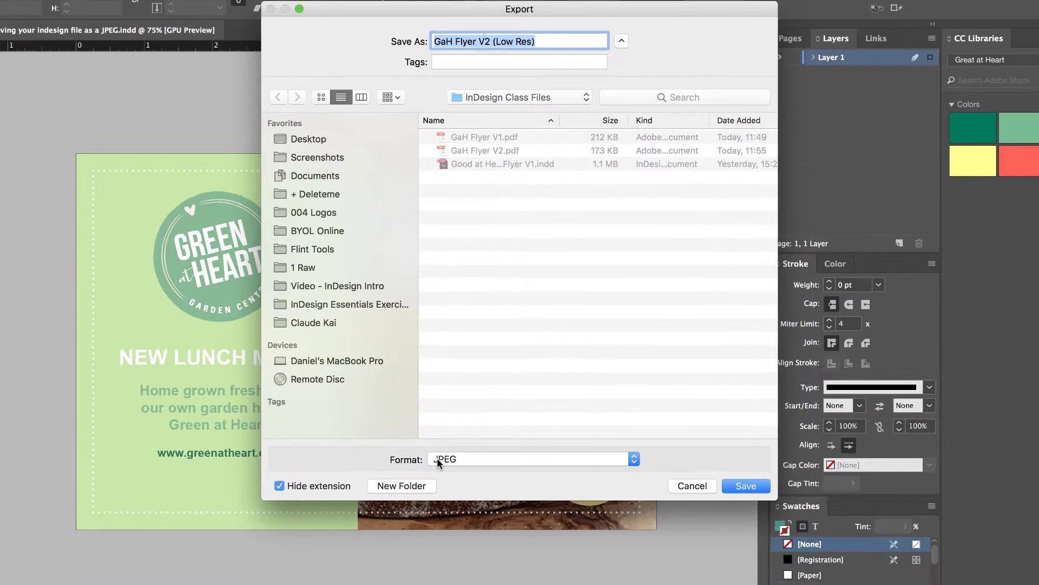
left_click(437, 458)
left_click(441, 358)
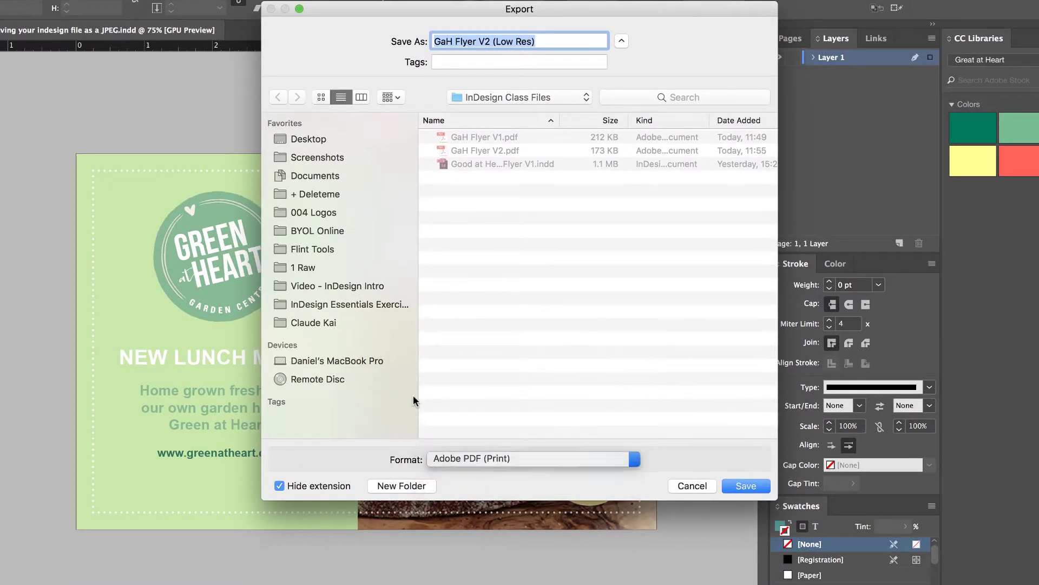
left_click(461, 466)
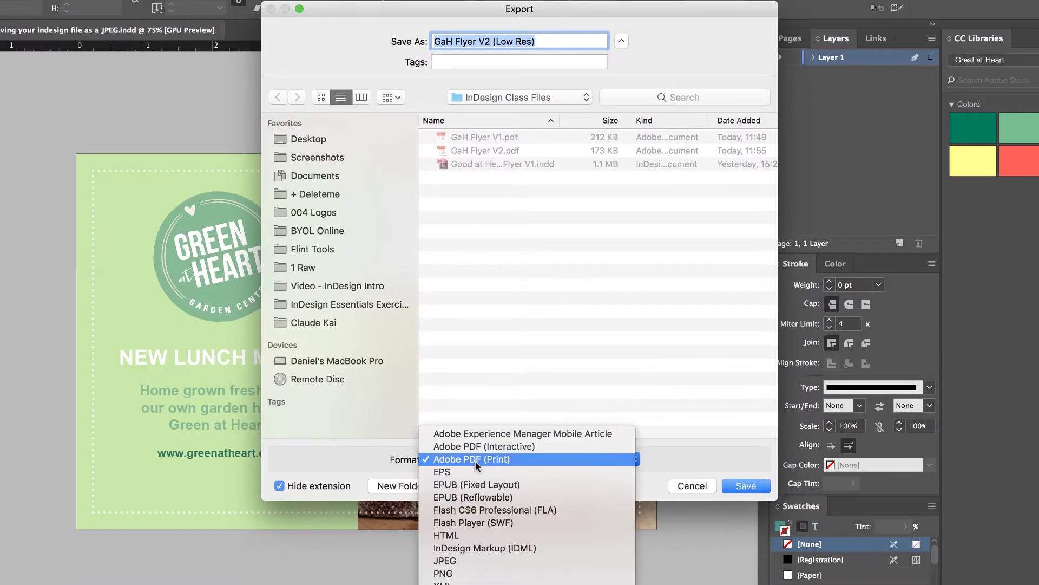
left_click(447, 562)
Name the export file "GaH Flyer V2 (Hi Res)" and save it to the InDesign Class Files folder
left_click(496, 43)
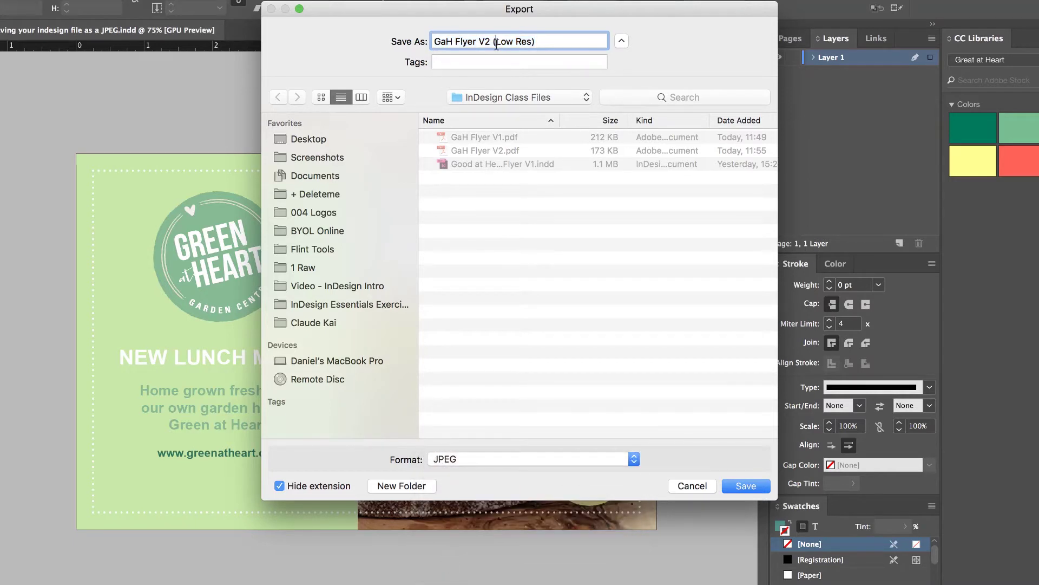
left_click_drag(495, 43, 515, 46)
type("Hi")
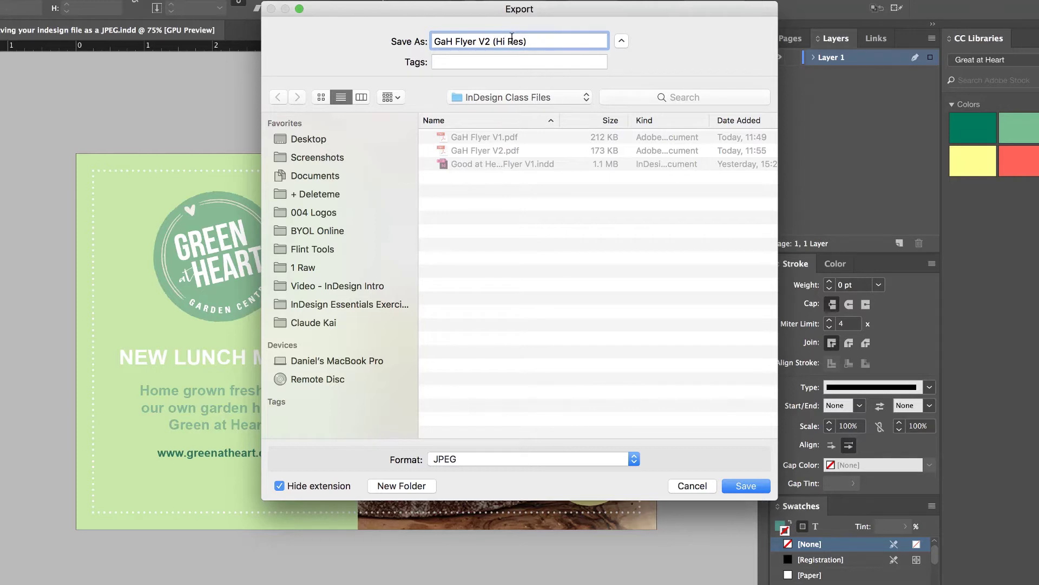
left_click(760, 486)
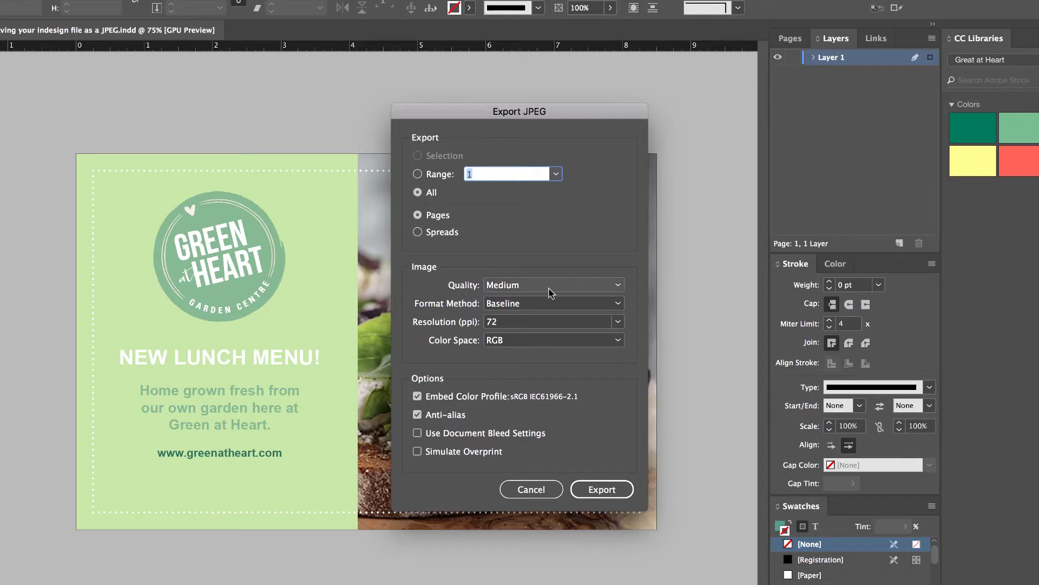
Export the JPEG with Maximum image quality and a resolution of 300 ppi
key("Tab")
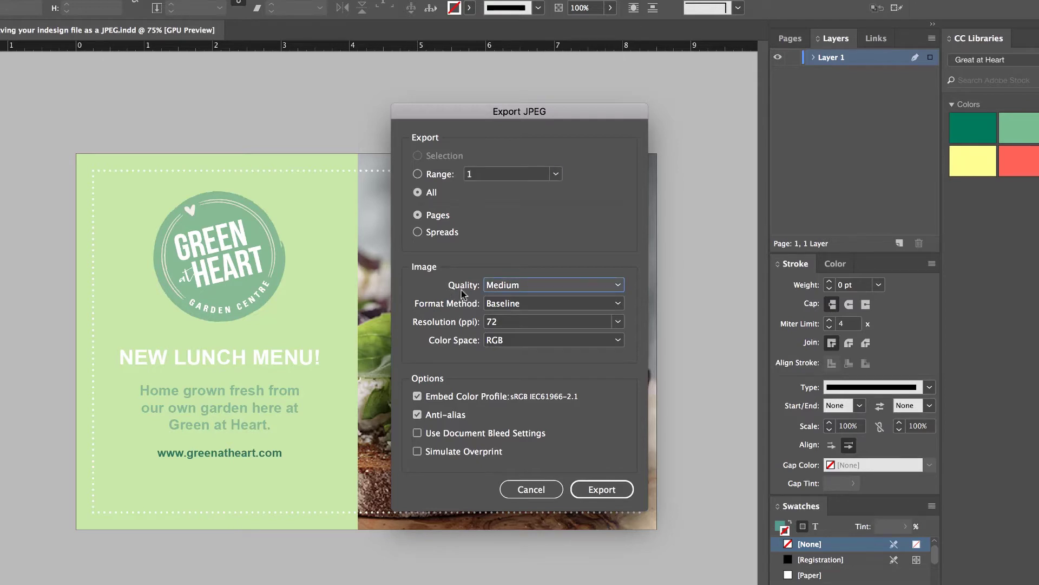
left_click(502, 286)
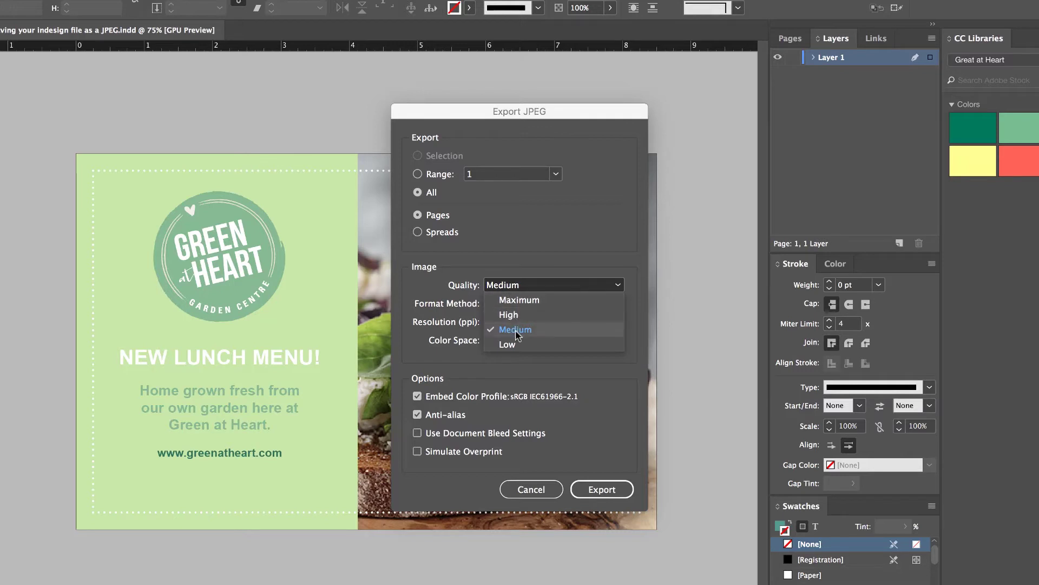
left_click(514, 300)
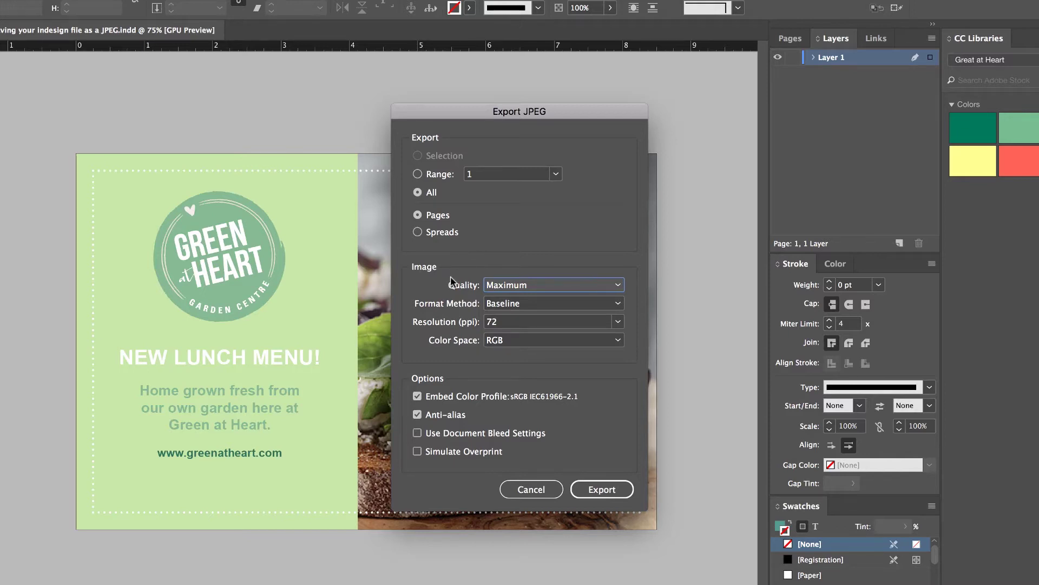
left_click(618, 321)
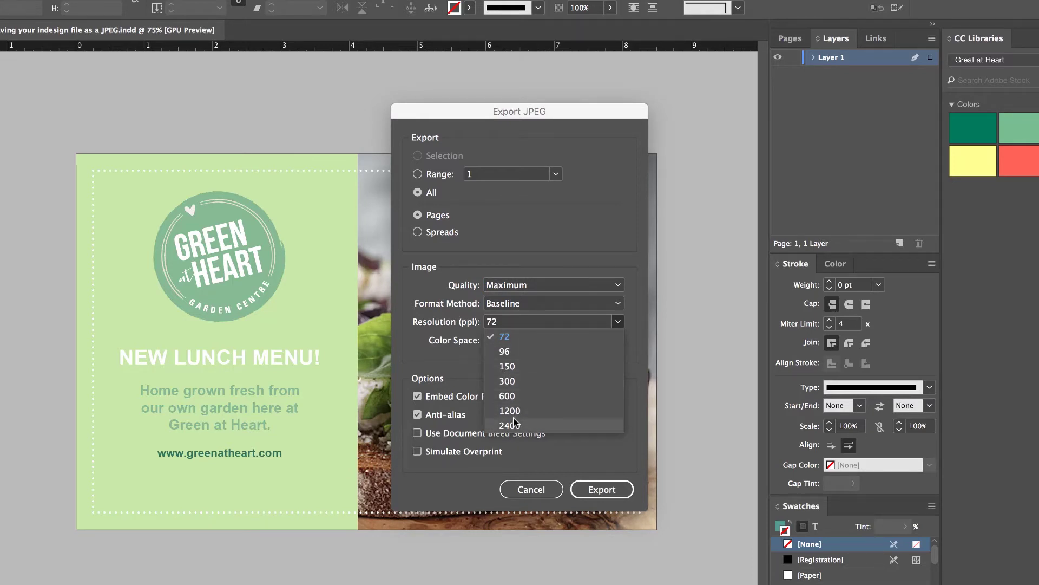
left_click(528, 377)
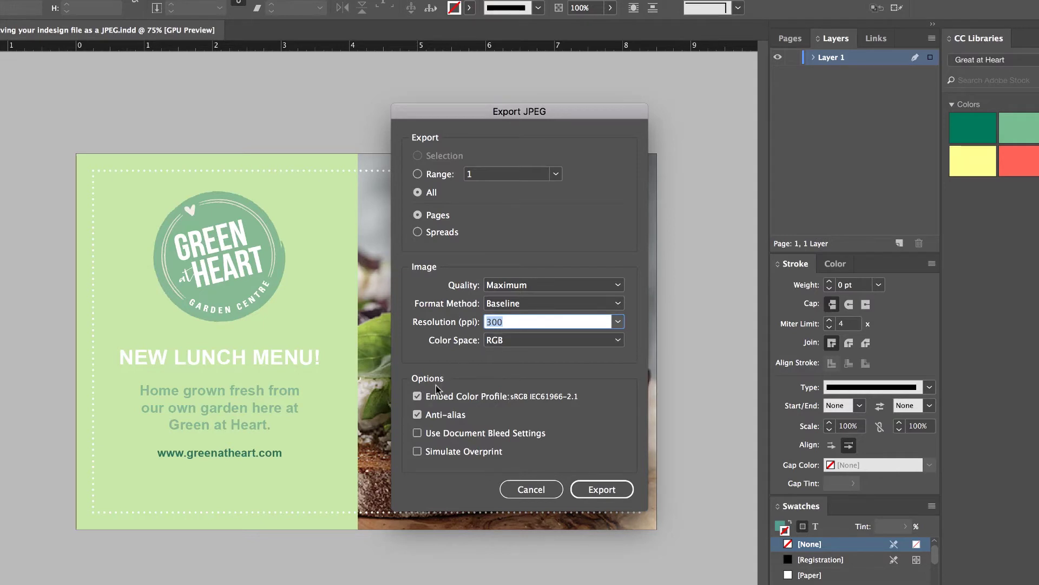
left_click(622, 493)
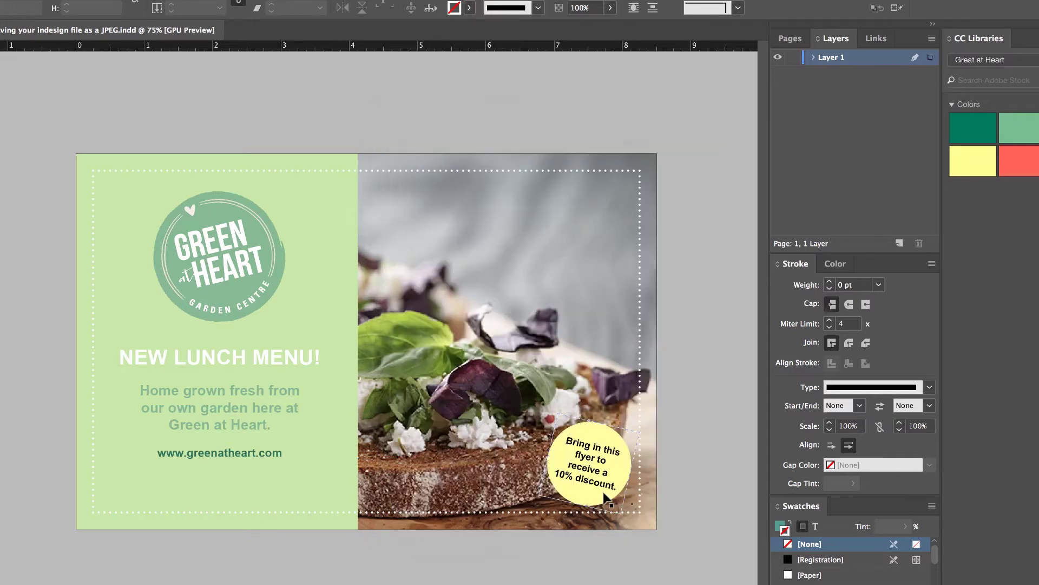
Switch to Finder, check the file size of GaH Flyer V2 (Hi Res).jpg and preview the image
key("super+Tab")
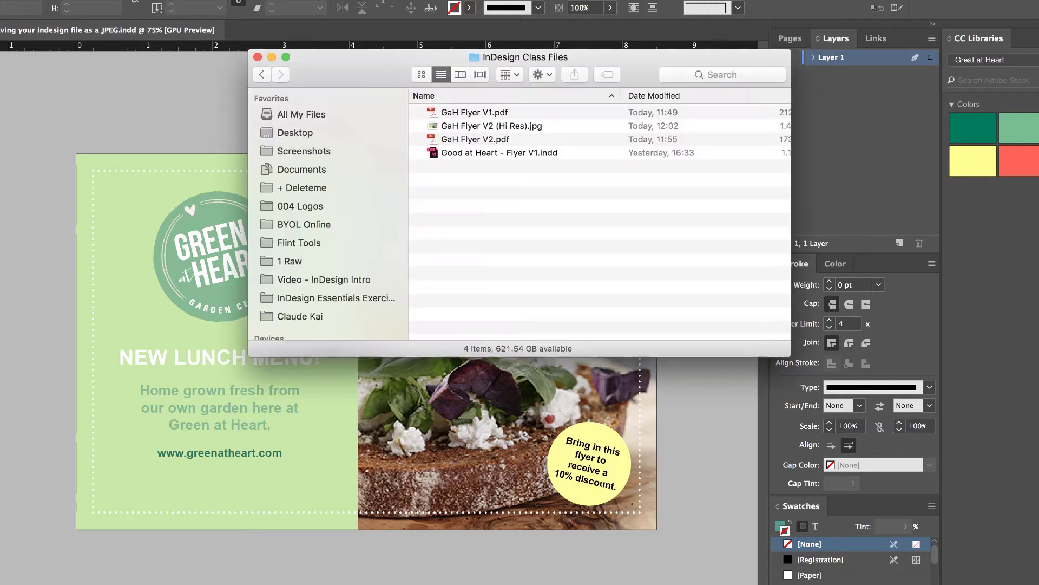
left_click(507, 125)
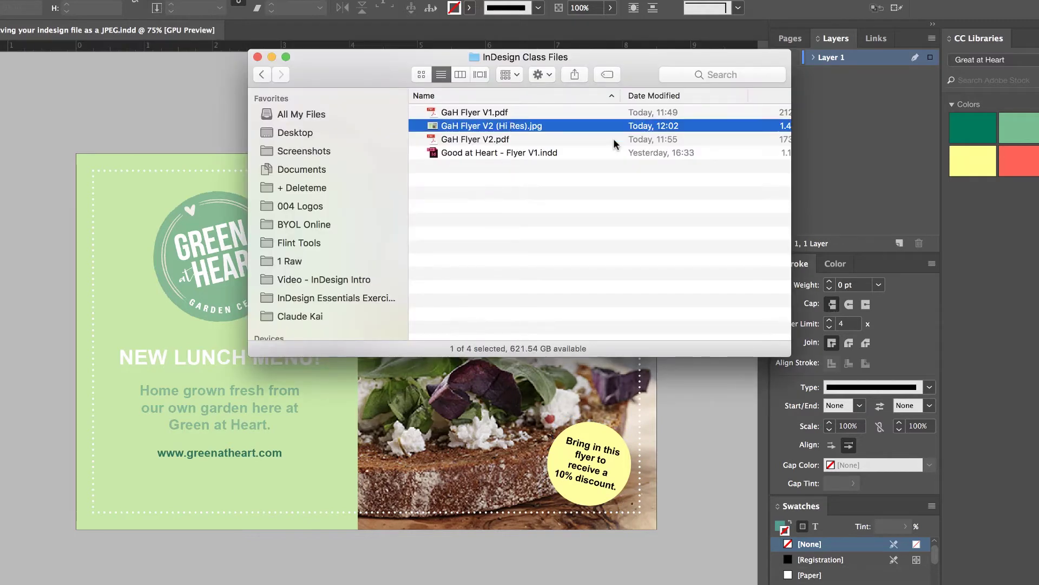
scroll(650, 138, "right", 4)
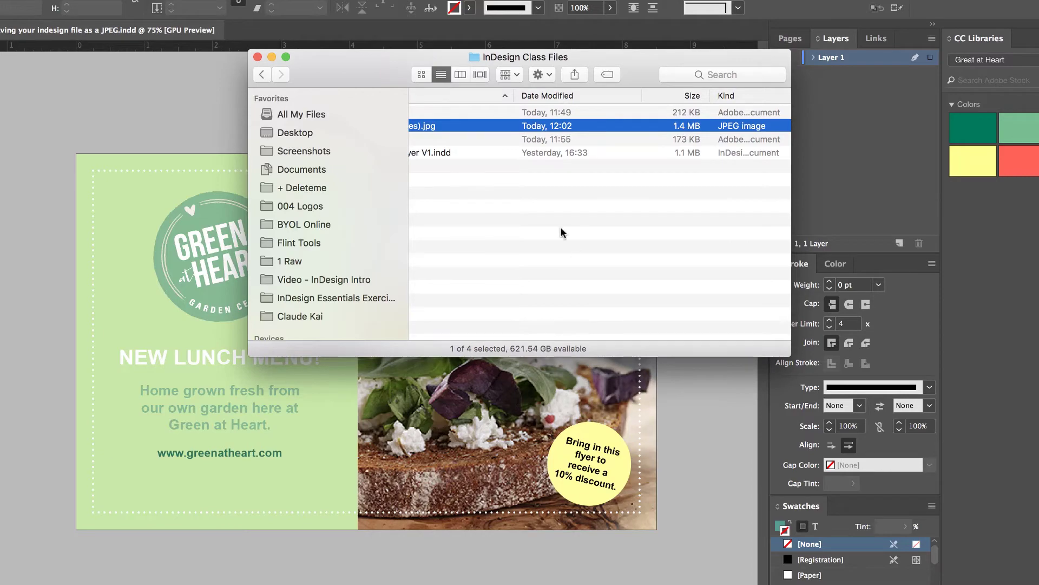
key("space")
key("space")
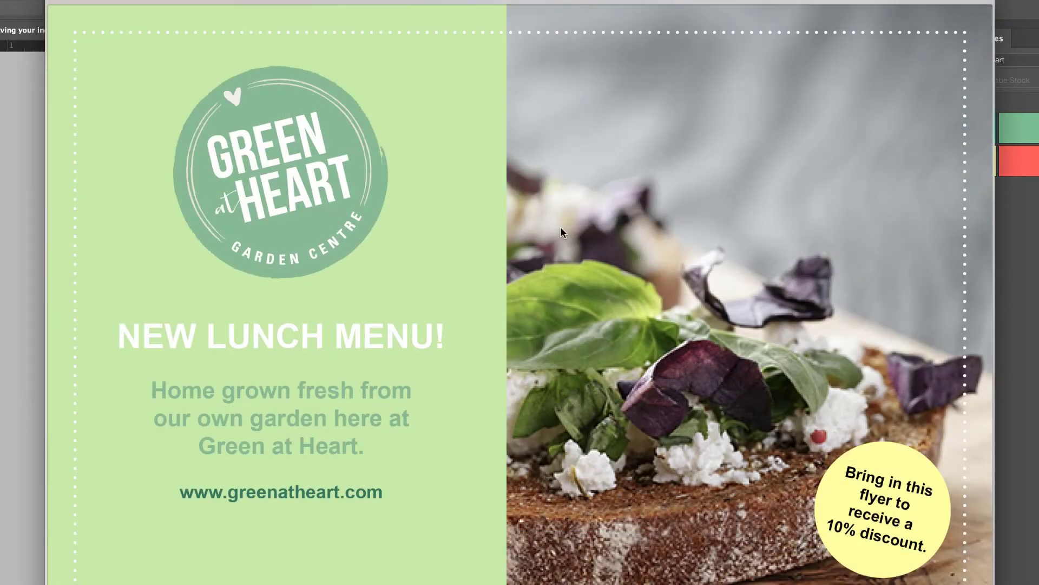
left_click(749, 436)
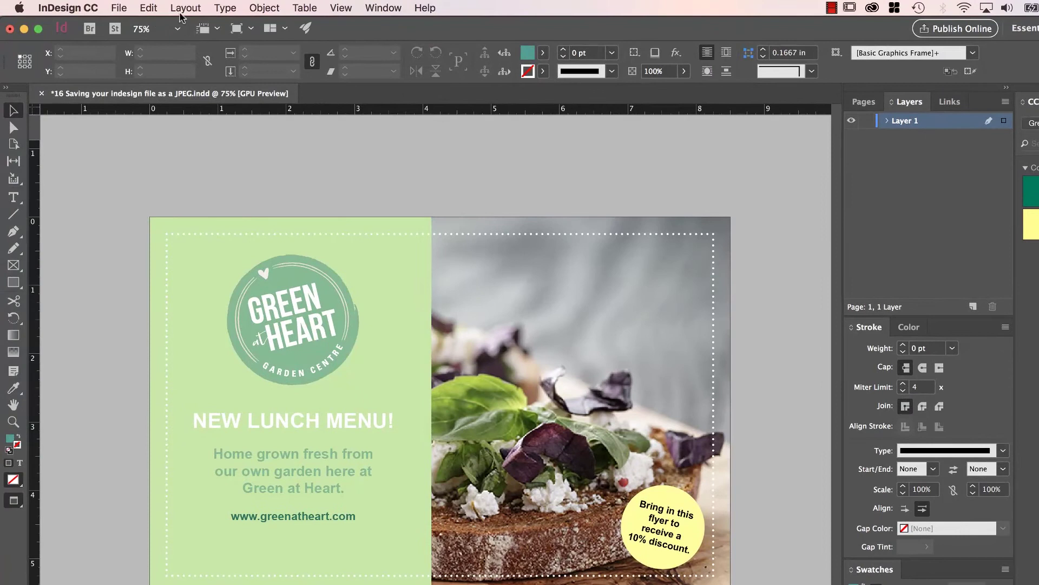
Return to InDesign and start another JPEG export of the flyer, naming the file "GaH Flyer V2 (Low Res)"
left_click(121, 7)
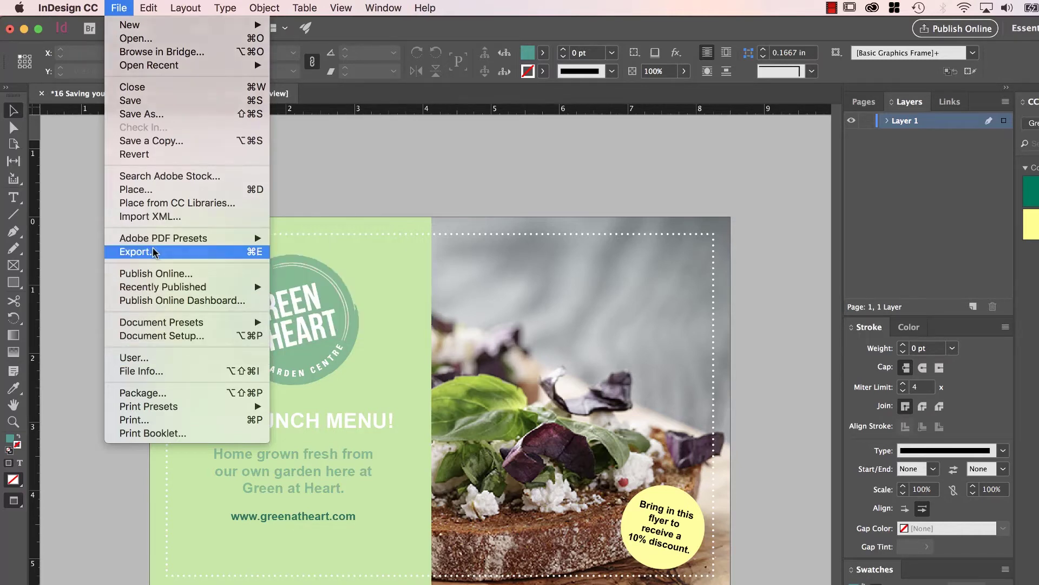
left_click(548, 333)
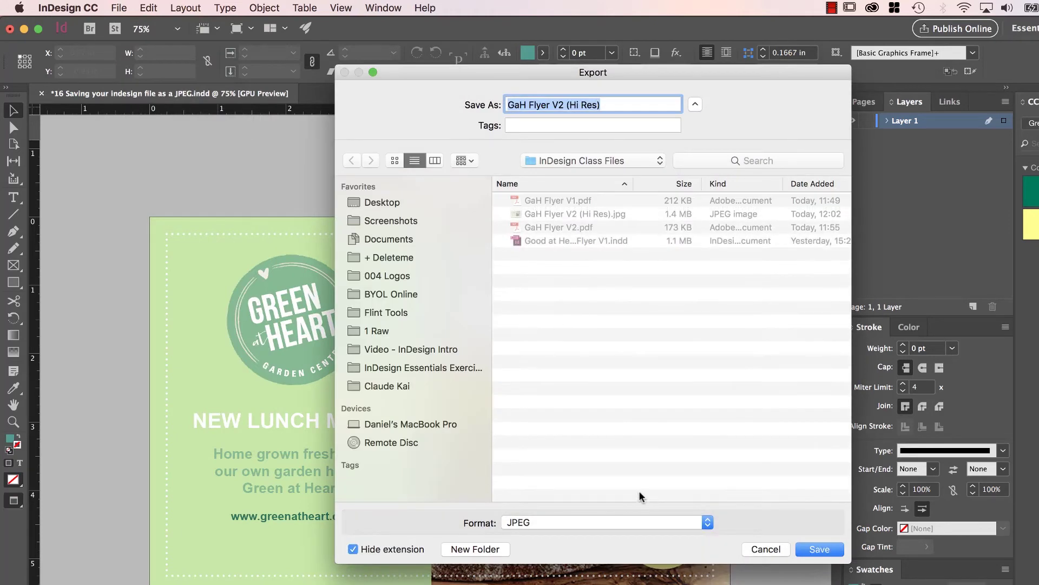
key("Right")
key("Left")
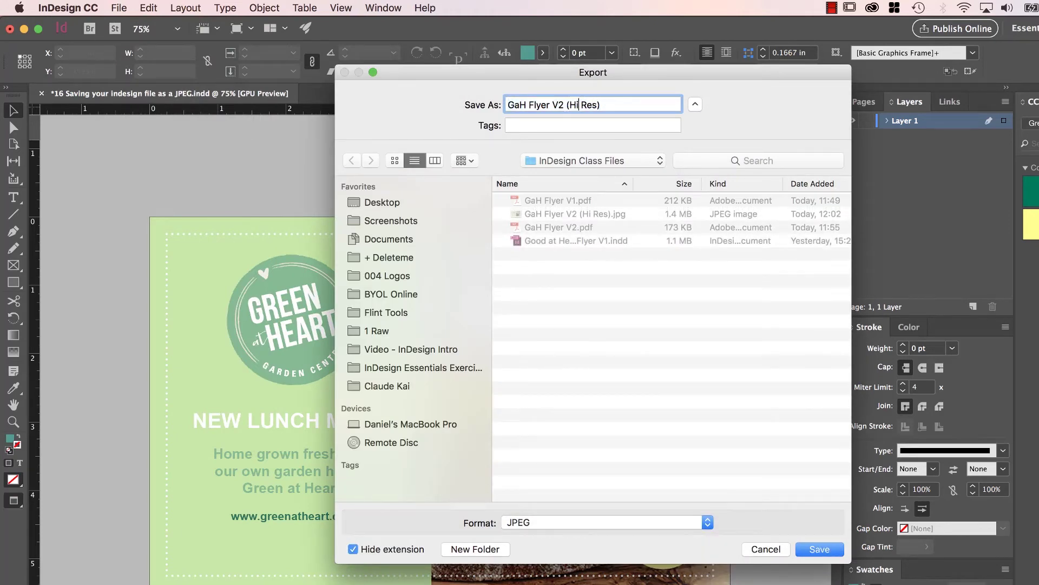
key("BackSpace")
key("BackSpace")
type("Low")
key("Return")
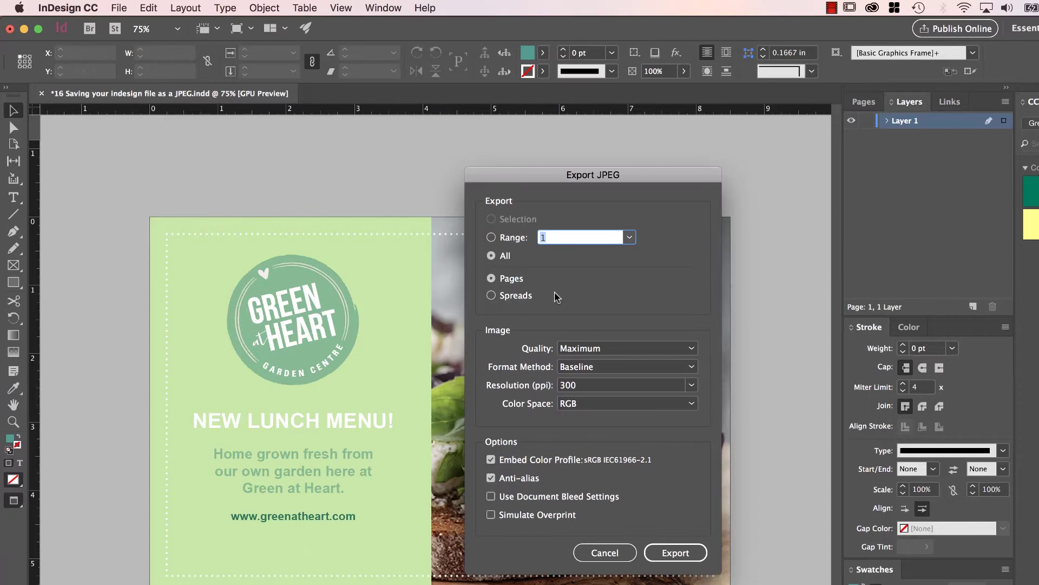
Export the low-res JPEG with Medium image quality and a resolution of 72 ppi
left_click(591, 350)
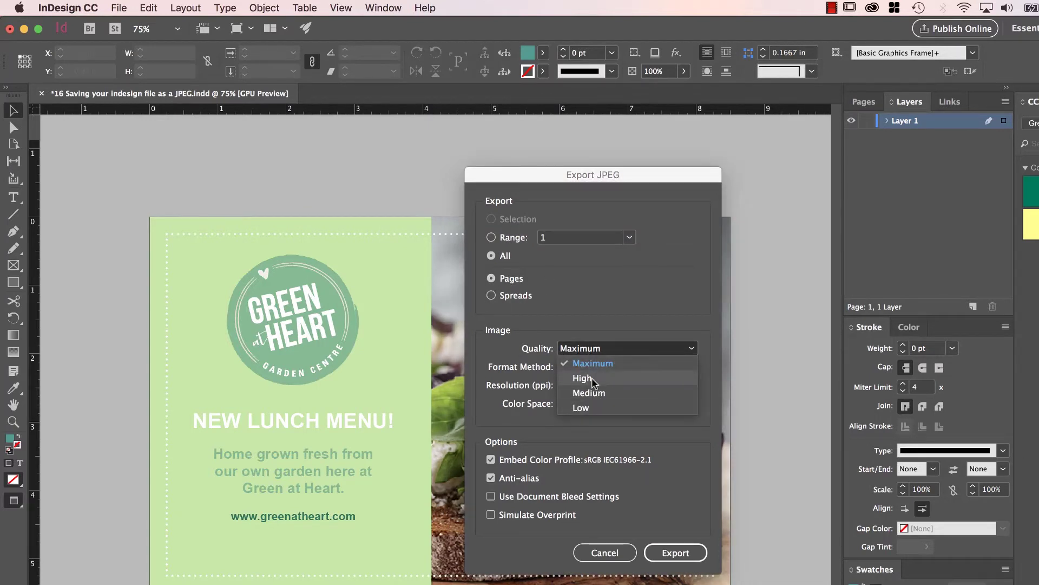
left_click(592, 379)
left_click(598, 349)
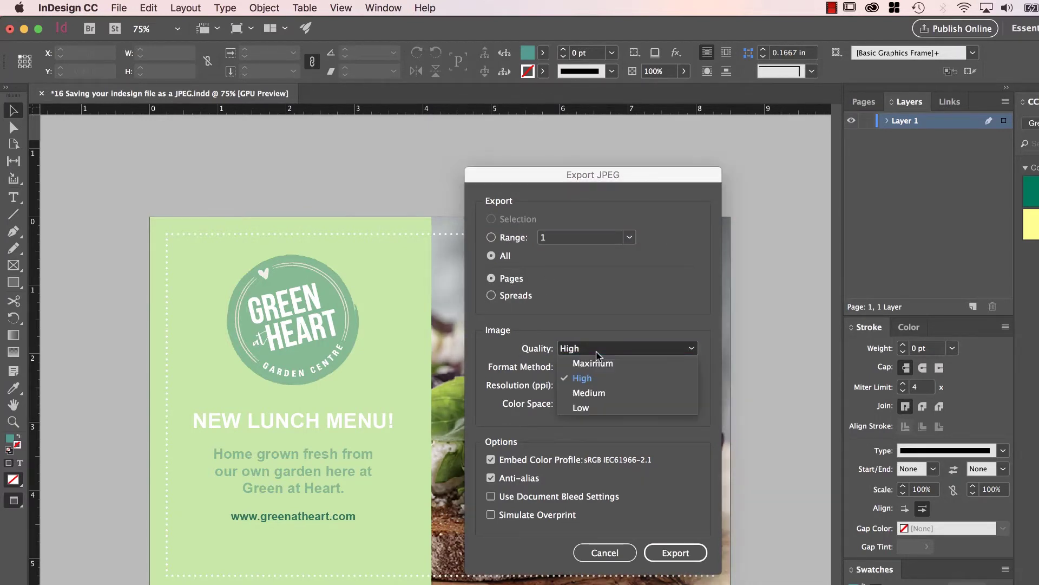
left_click(594, 395)
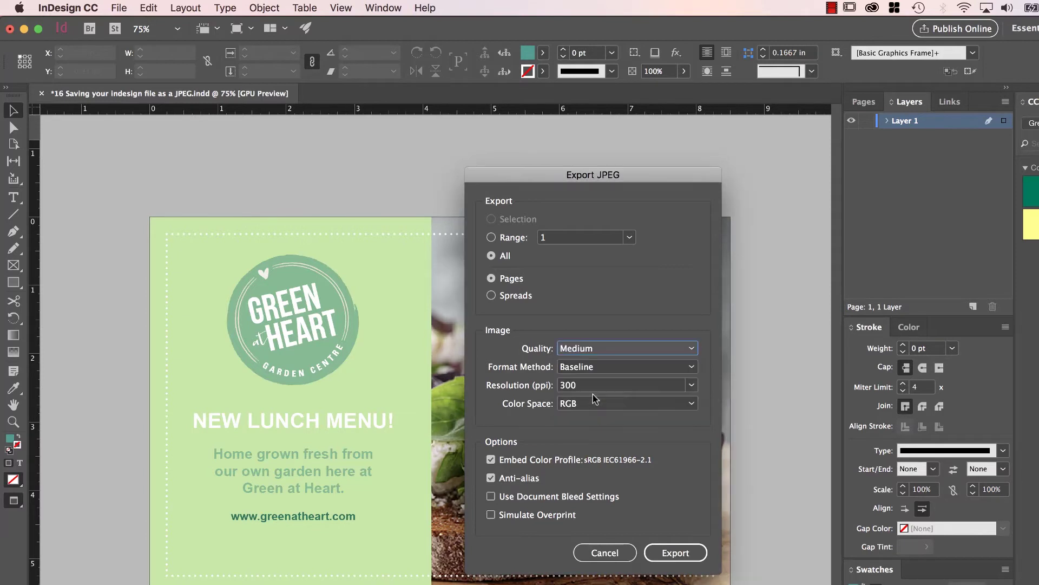
left_click(692, 385)
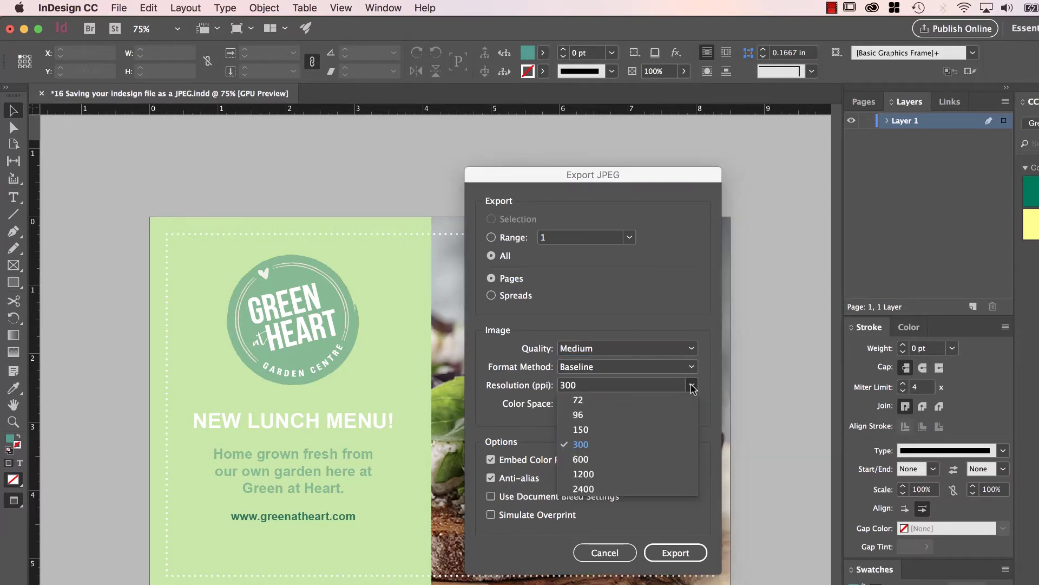
left_click(590, 405)
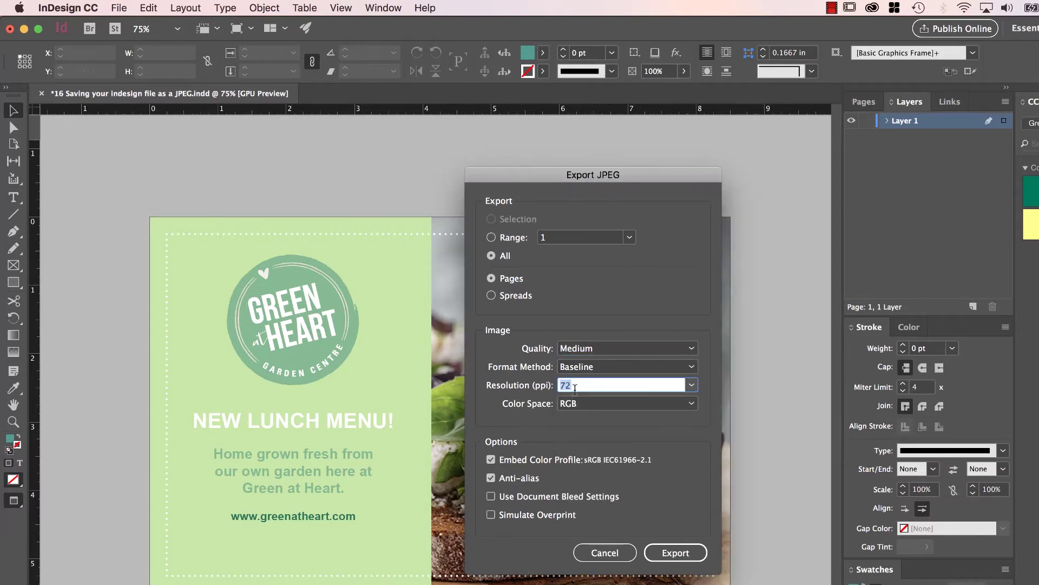
left_click(674, 553)
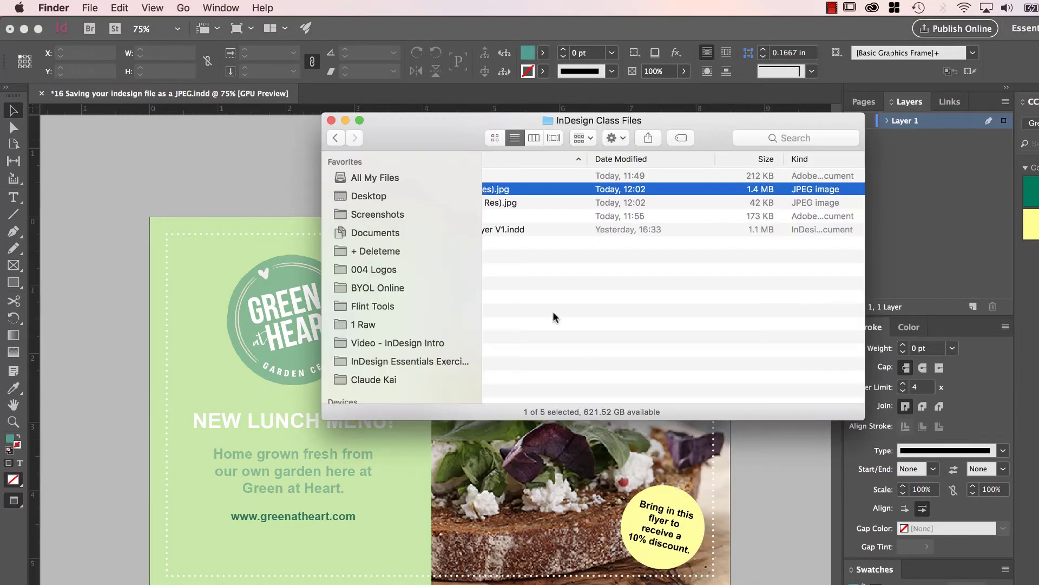
In Finder, widen the InDesign Class Files window to compare the names and sizes of both exported JPEGs
scroll(671, 238, "left", 5)
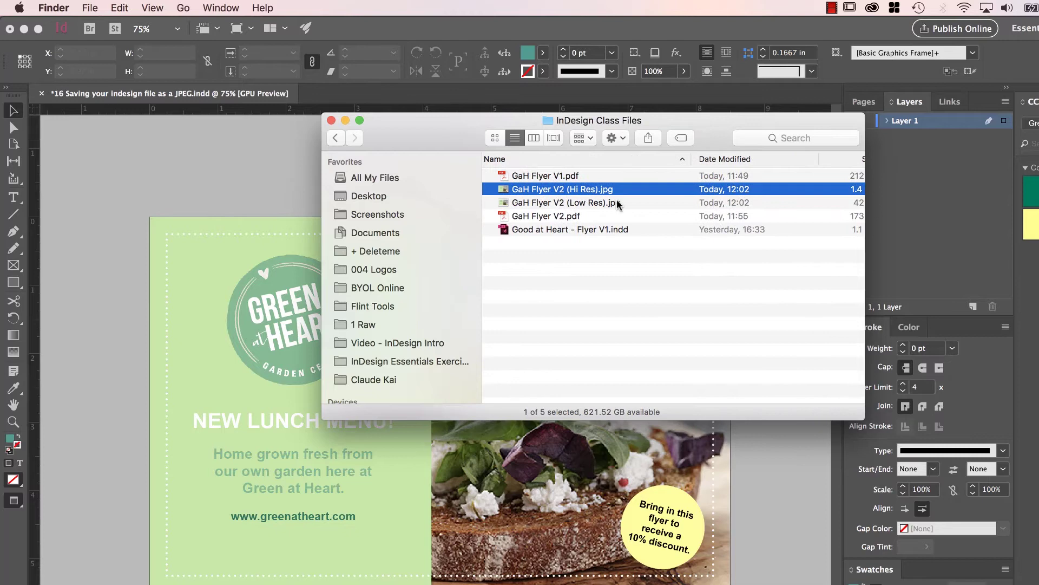
scroll(622, 211, "left", 2)
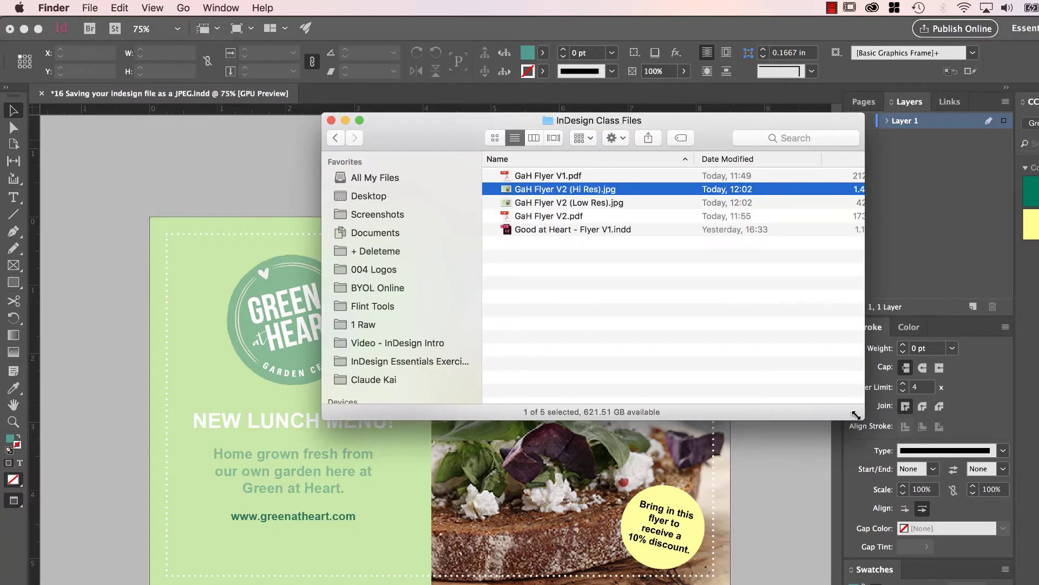
left_click_drag(855, 414, 997, 424)
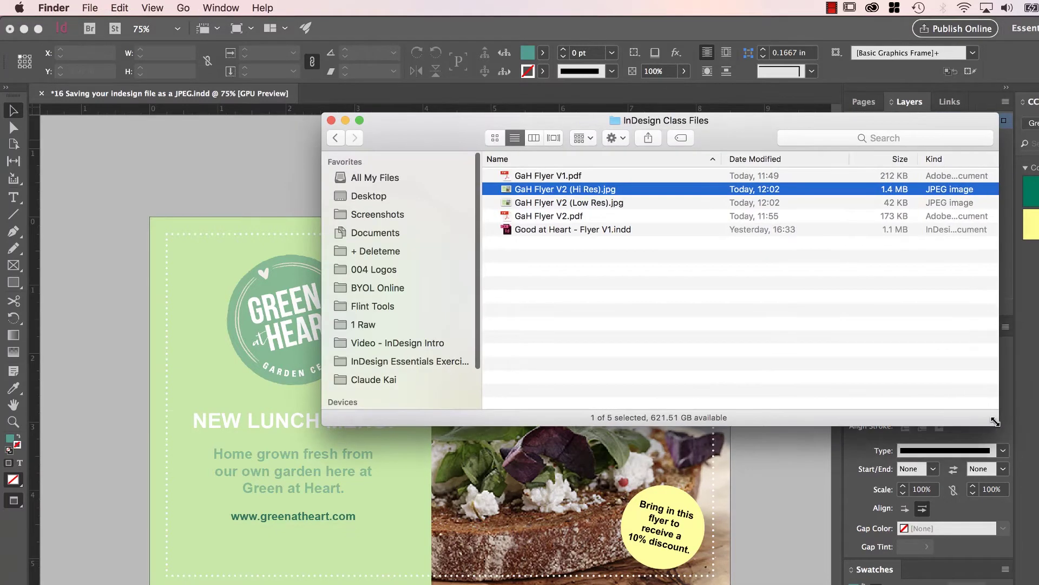
Preview GaH Flyer V2 (Low Res).jpg and GaH Flyer V2 (Hi Res).jpg in turn to compare their display sizes
left_click(890, 202)
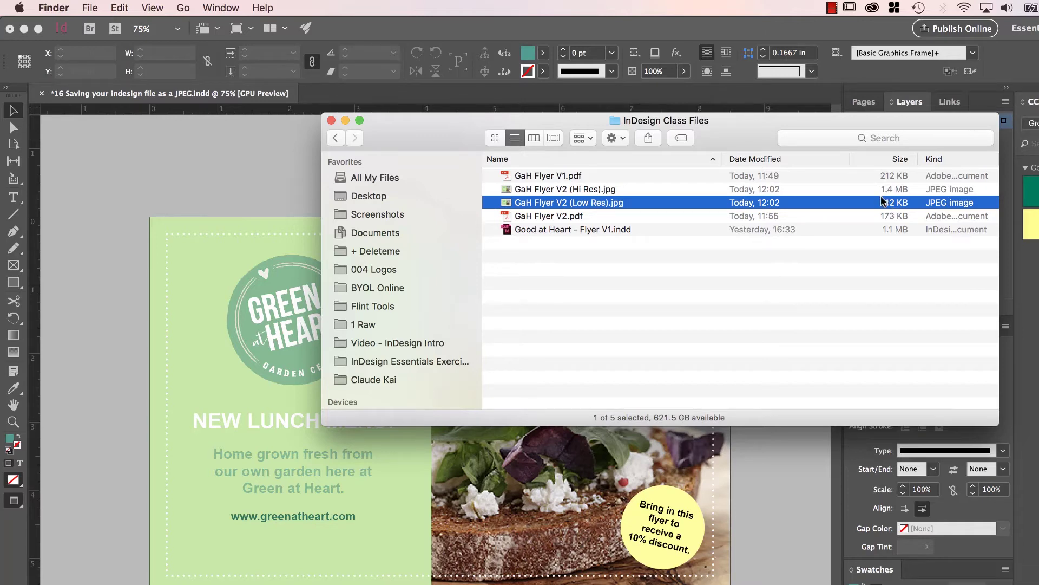
key("space")
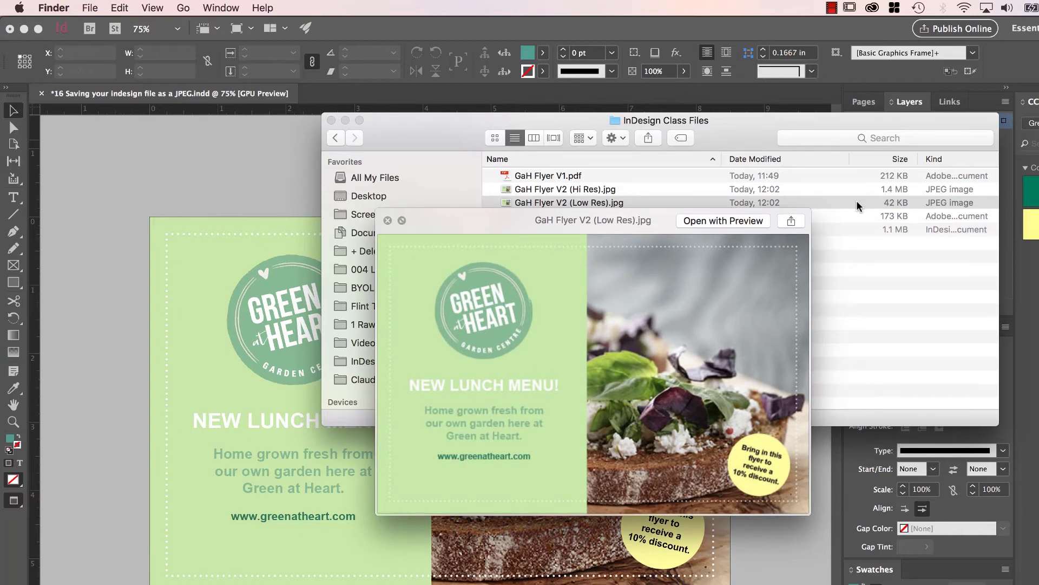
key("Up")
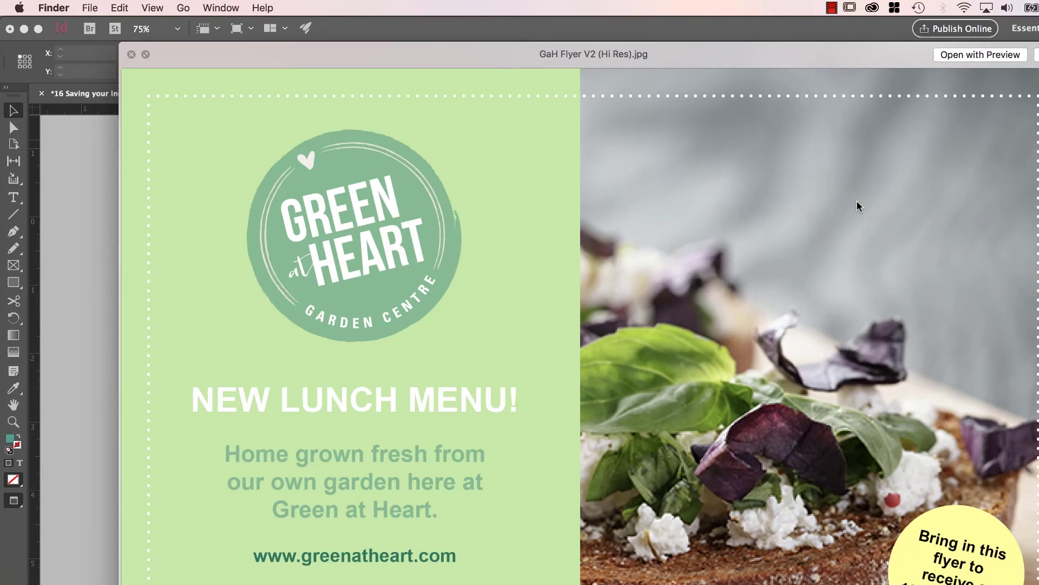
key("space")
left_click(837, 310)
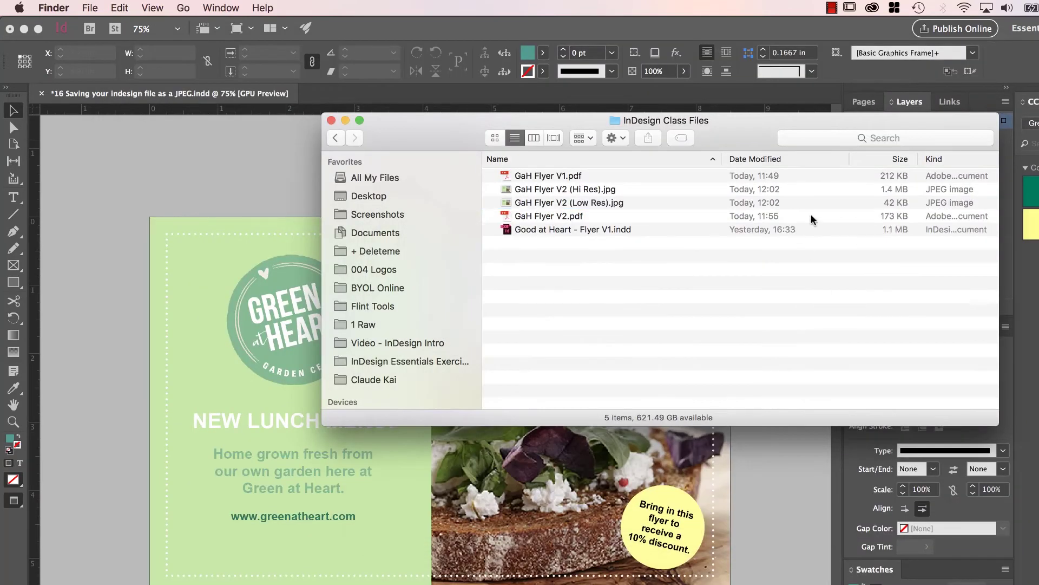
Check the low-res JPEG's file size against the hi-res one, and reposition the InDesign Class Files window over the flyer's lower part
left_click(899, 203)
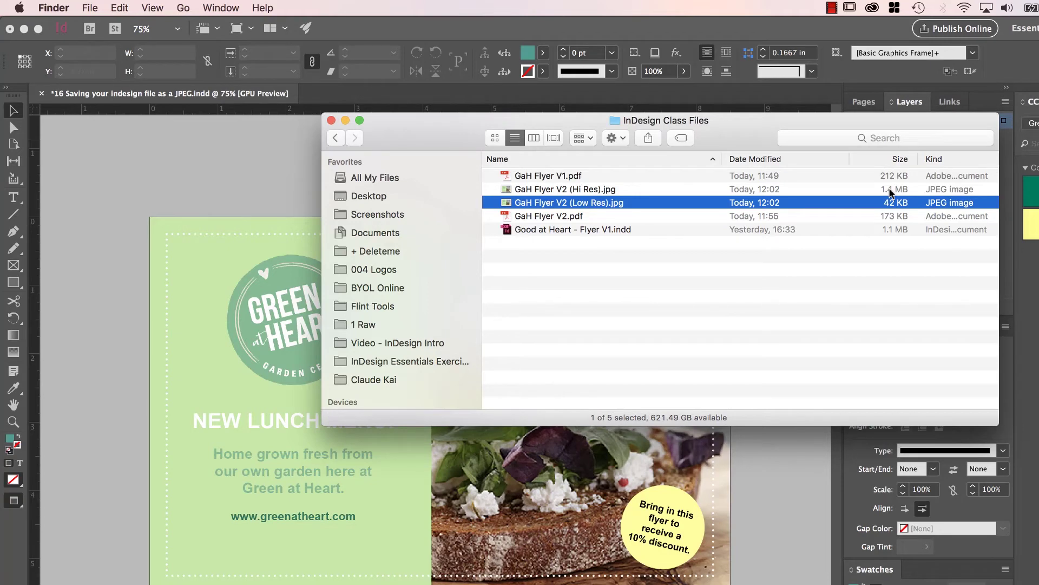
left_click(661, 350)
left_click_drag(447, 138, 893, 175)
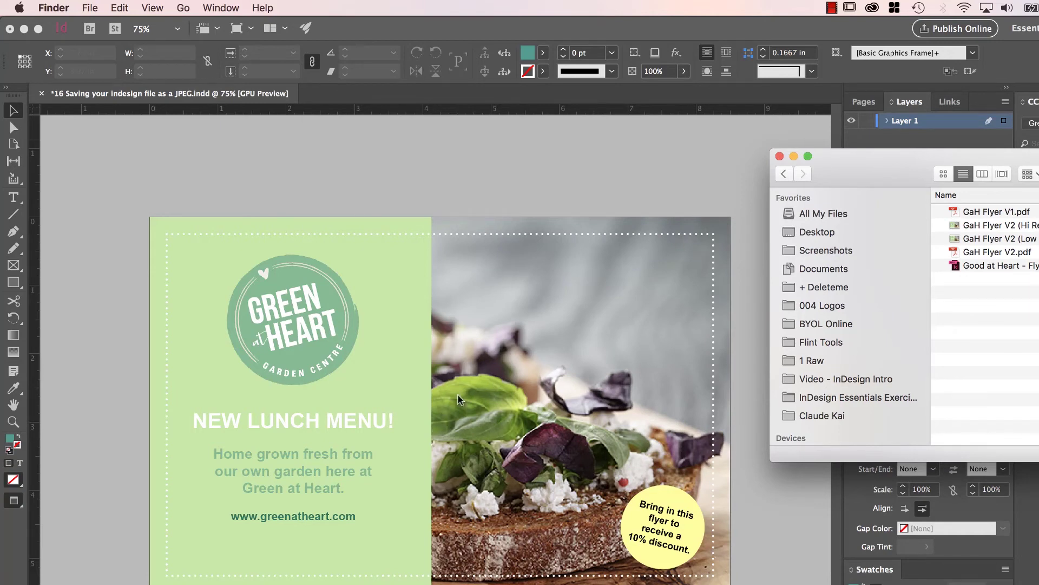
left_click_drag(878, 173, 696, 276)
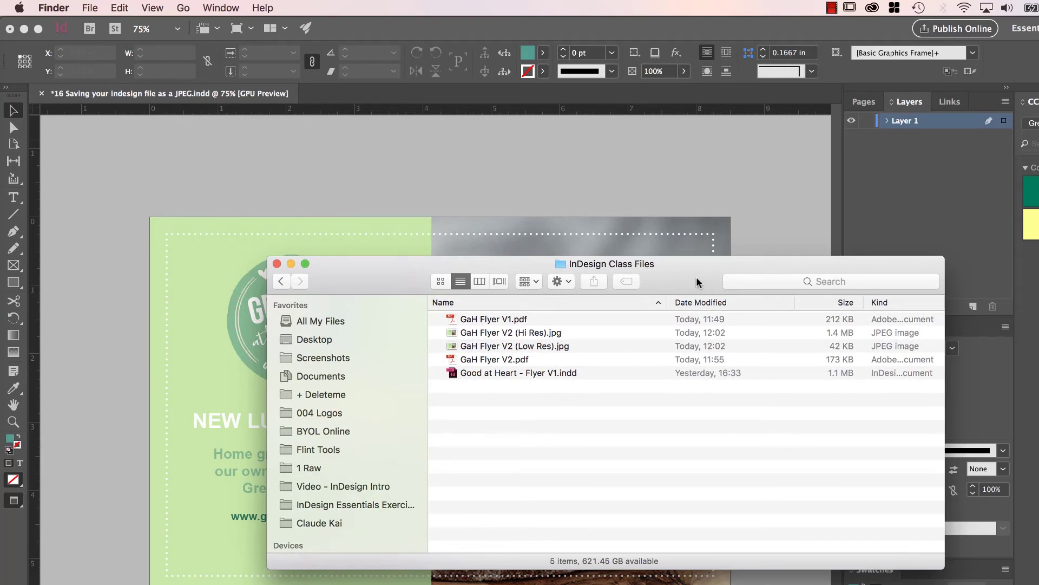